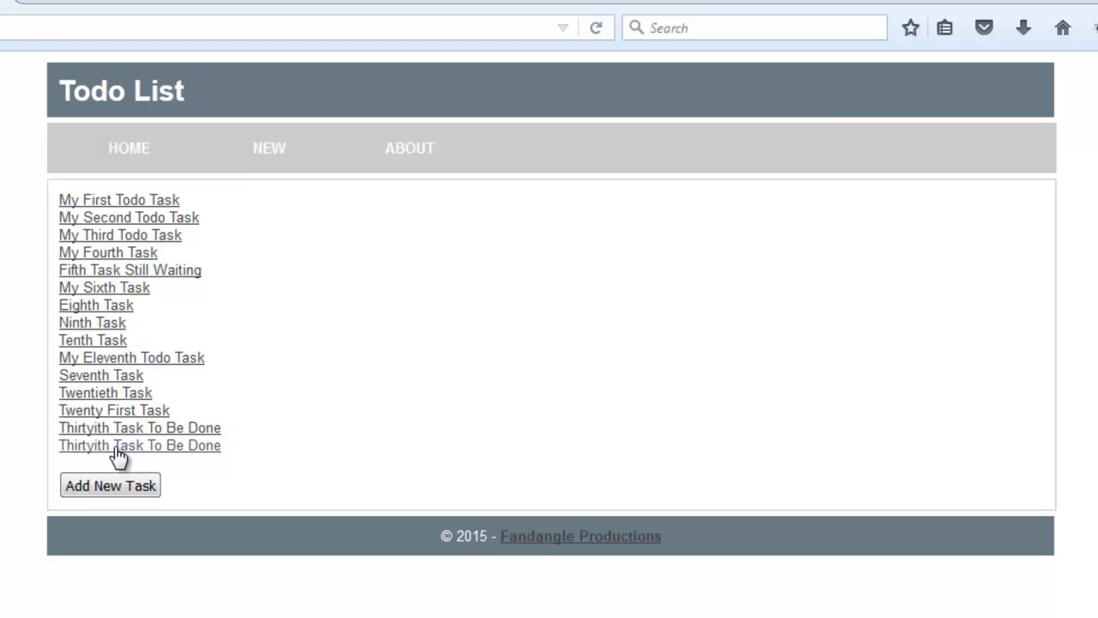
View the About page twice, returning each time to the home task list
left_click(407, 149)
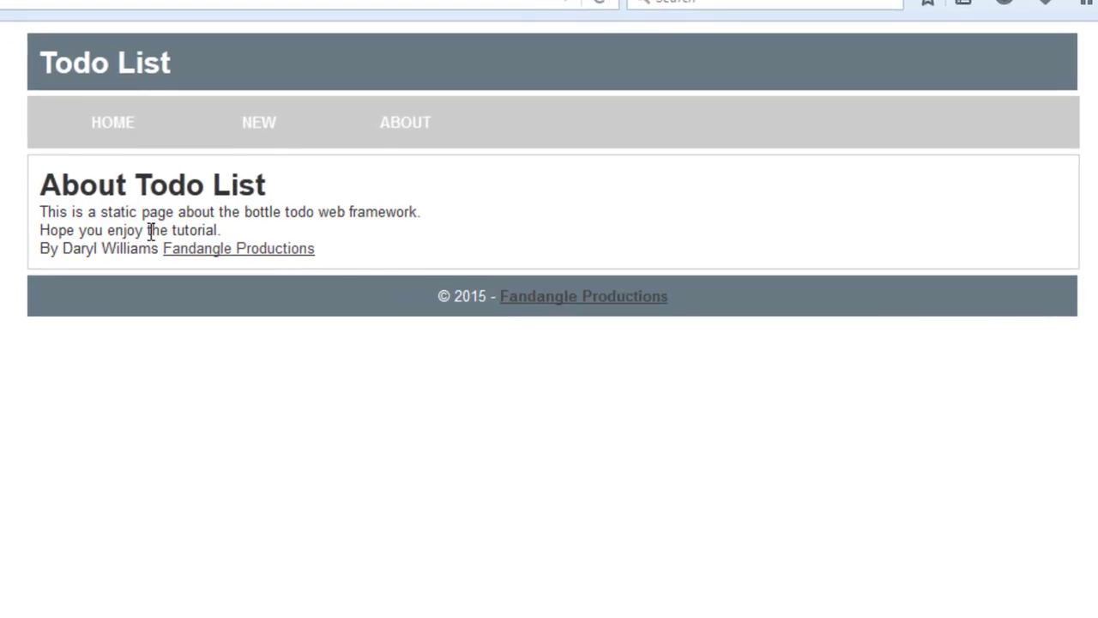
left_click(112, 129)
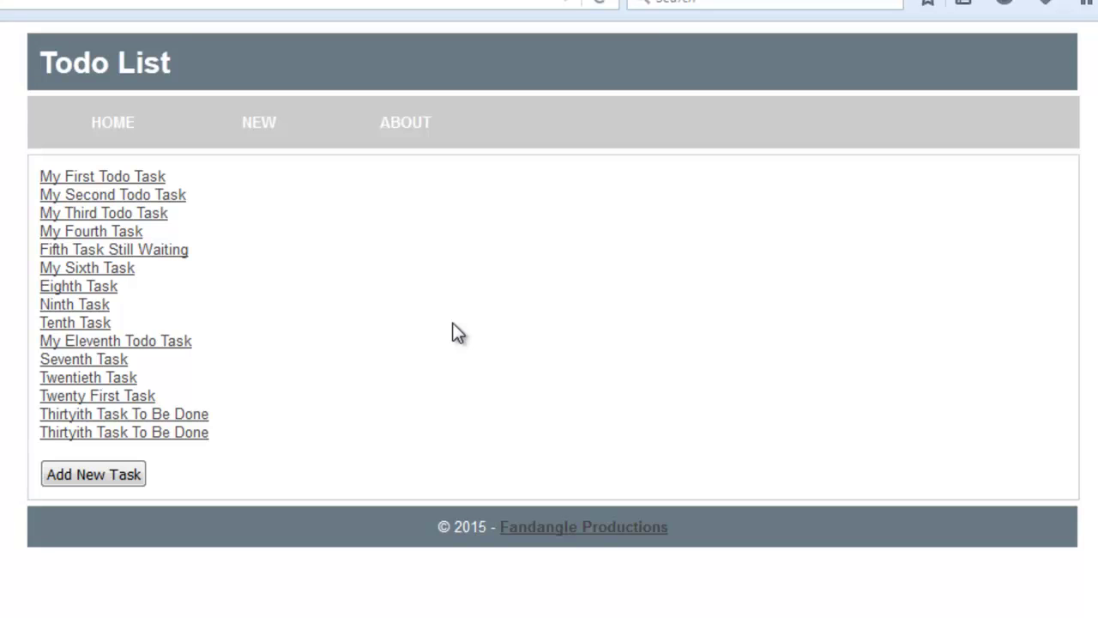
left_click(397, 129)
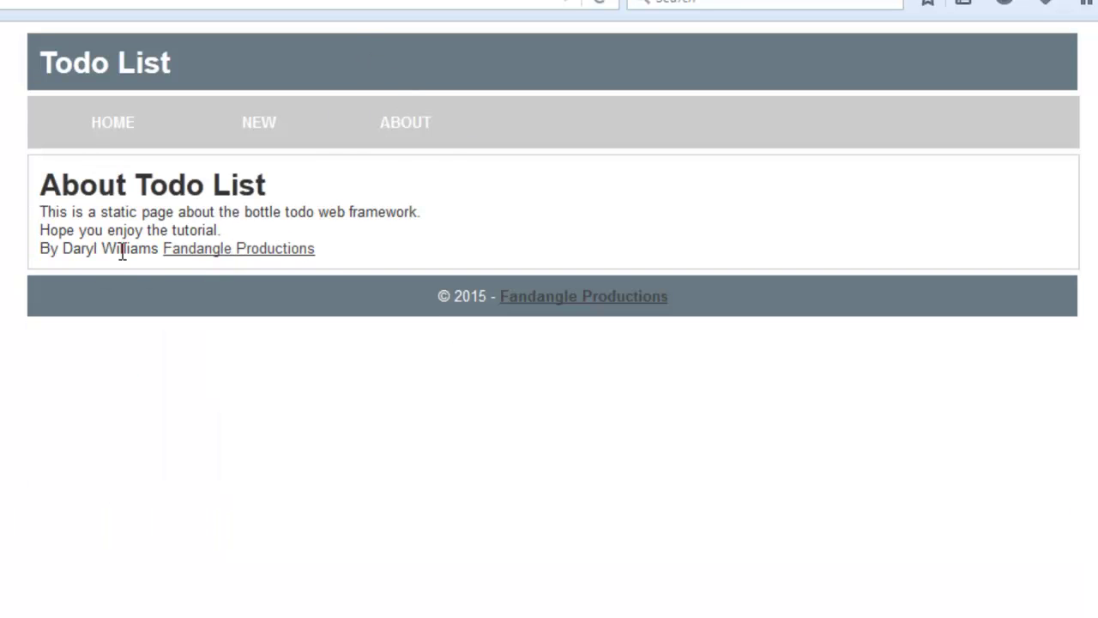
left_click(110, 127)
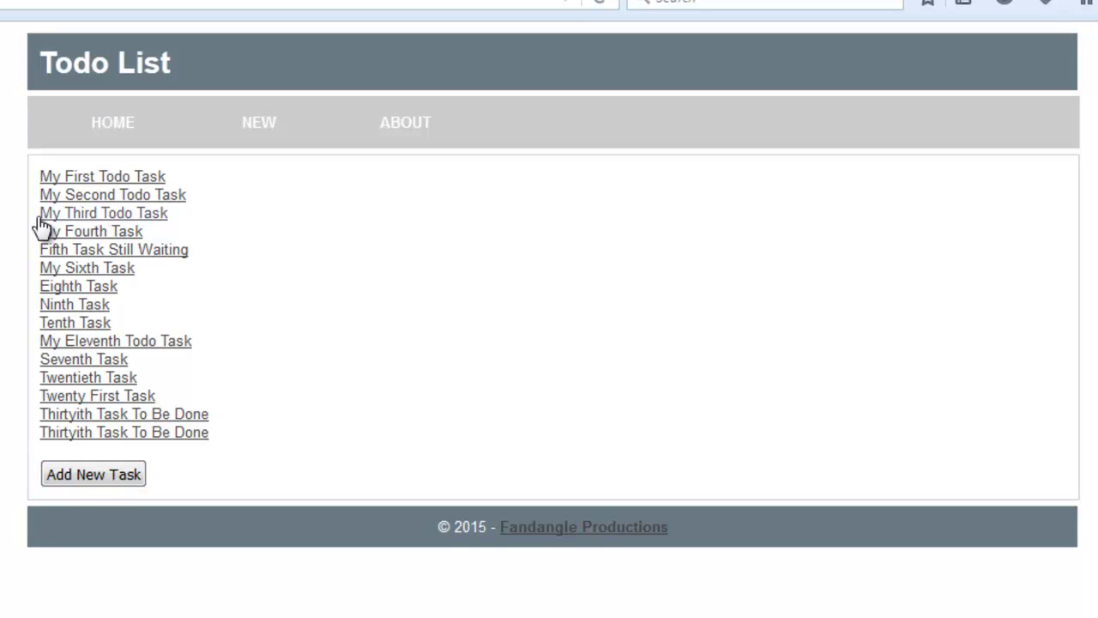
Append 'Before it is to late.' to My Third Todo Task's description and save it
left_click(129, 214)
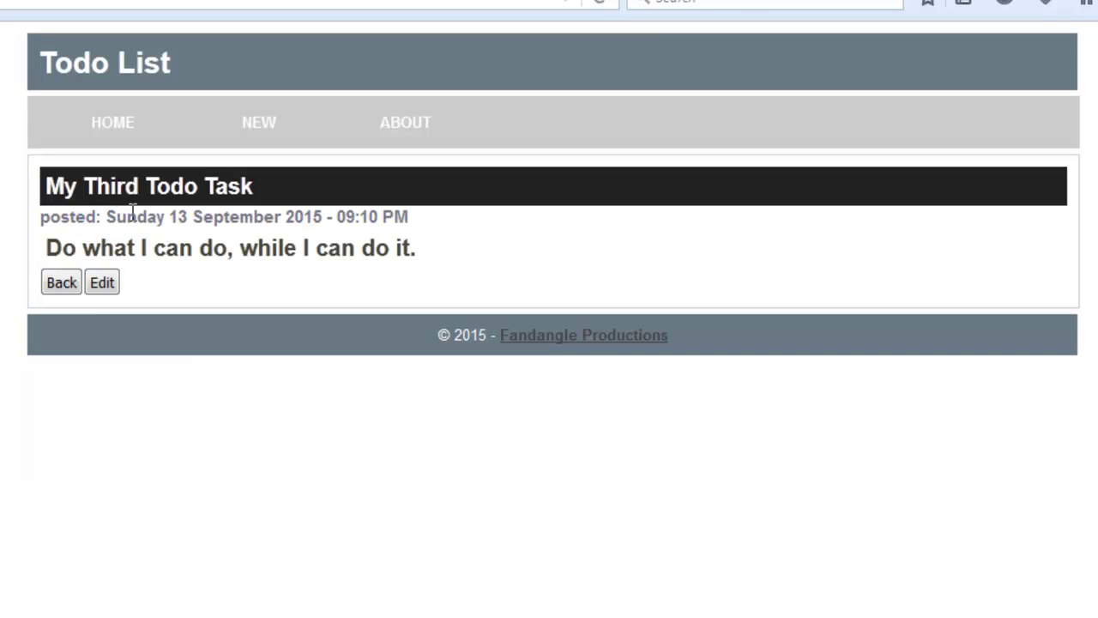
left_click(101, 283)
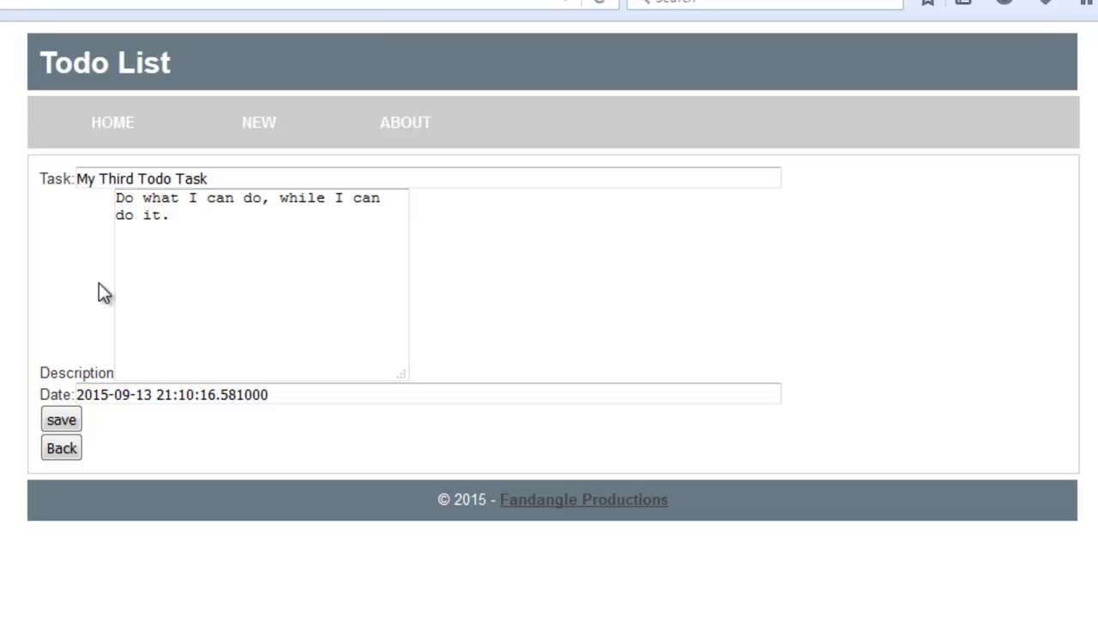
left_click(152, 216)
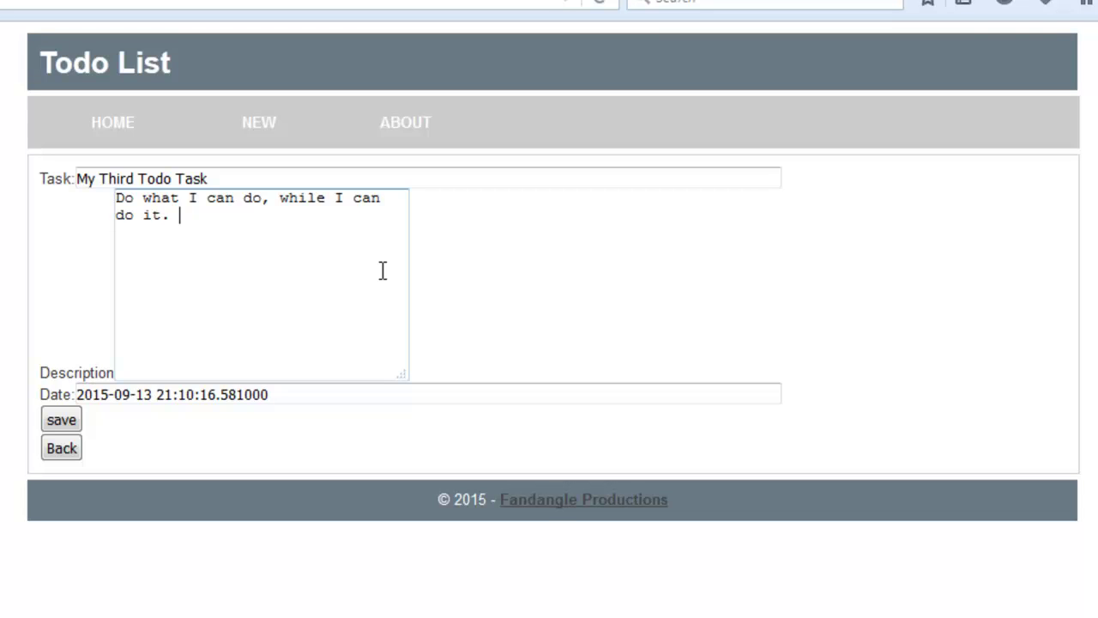
type("Befor")
type("e it is n")
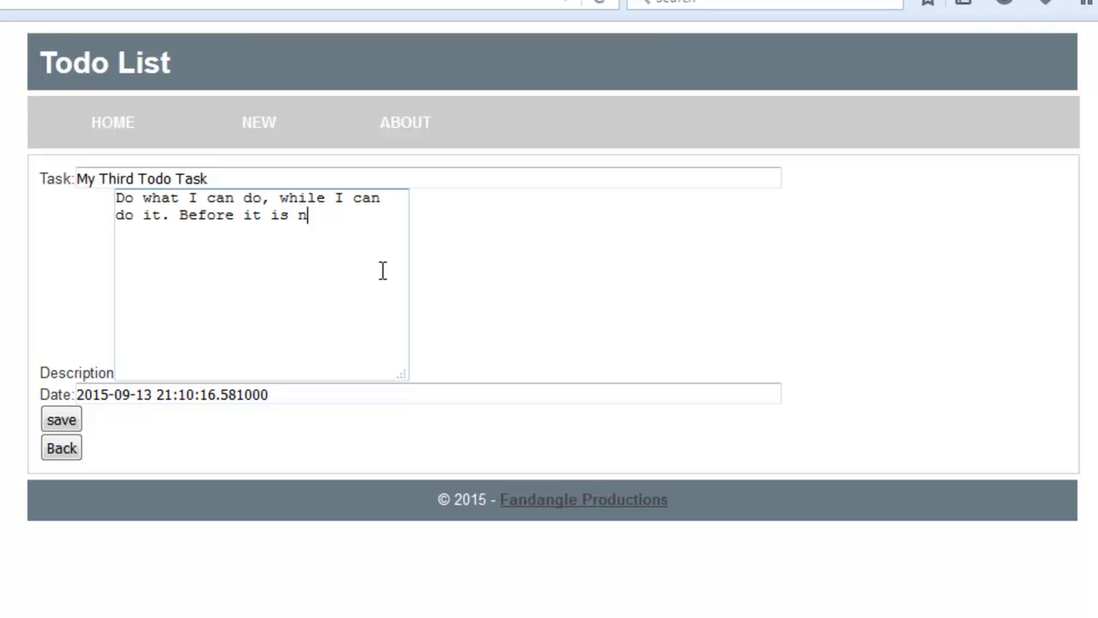
type("o")
key("BackSpace")
key("BackSpace")
type("to late")
type(".")
left_click_drag(178, 215, 414, 209)
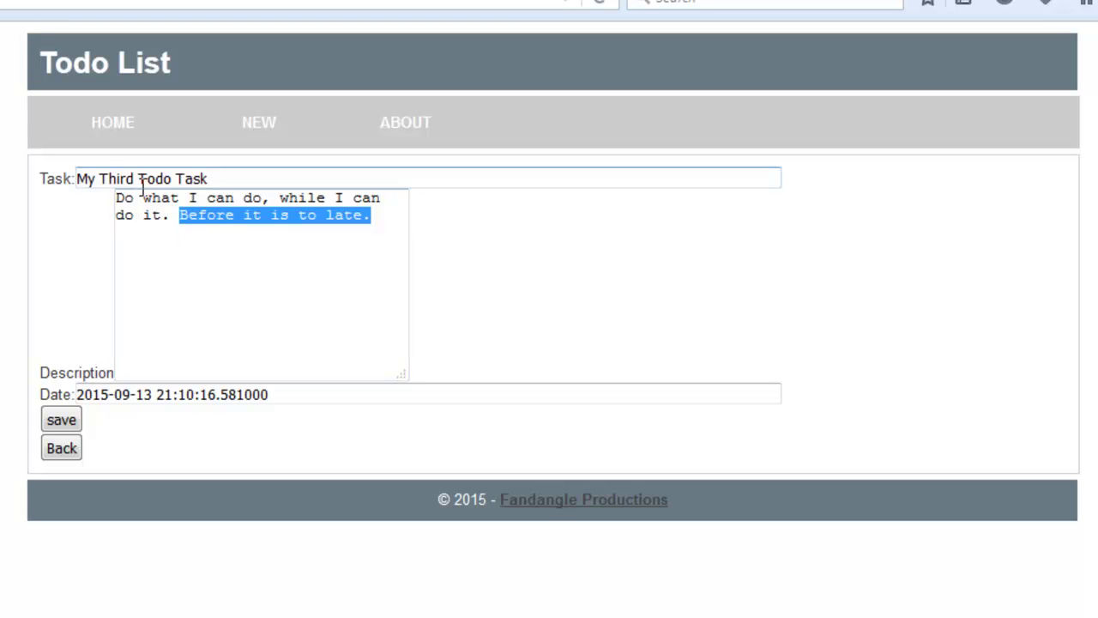
left_click(152, 218)
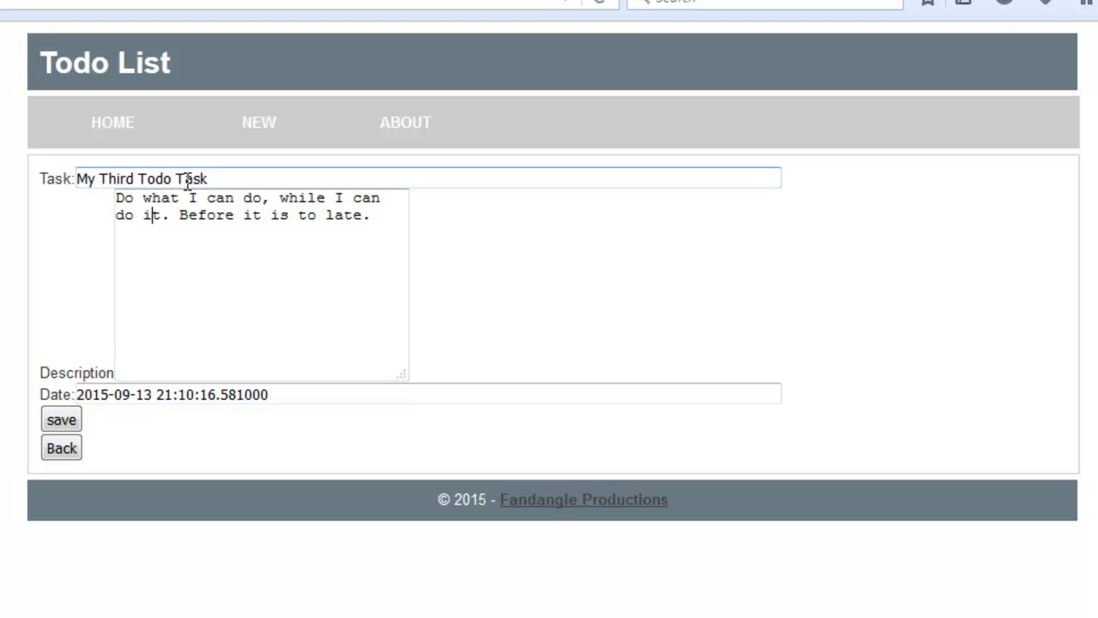
left_click(64, 423)
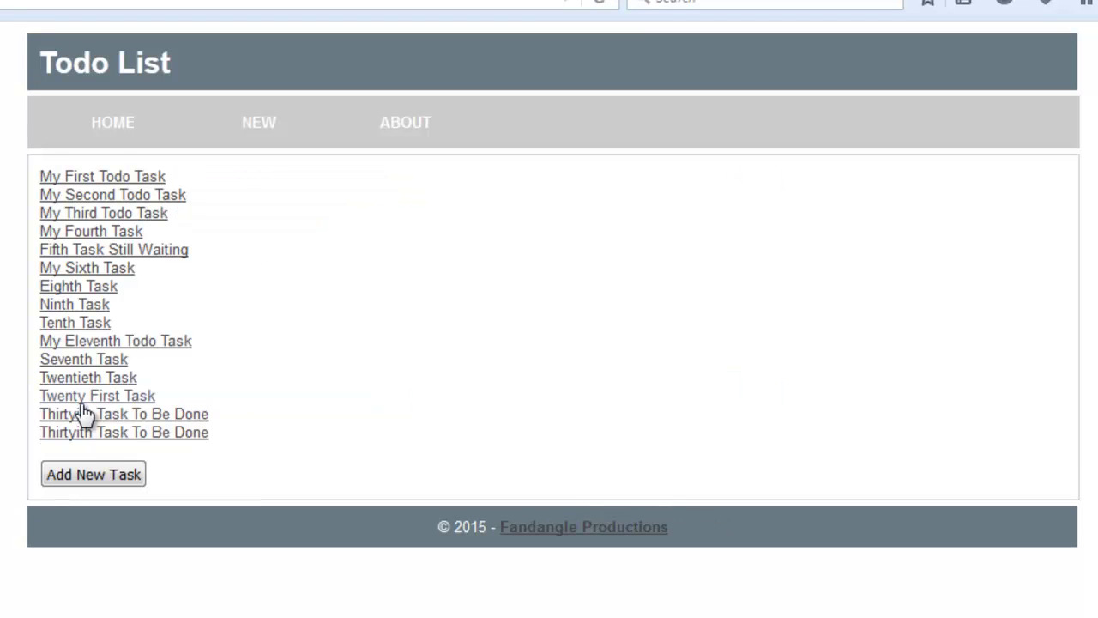
Recheck My Third Todo Task's updated description, then bring up an empty add-new-task form
left_click(113, 214)
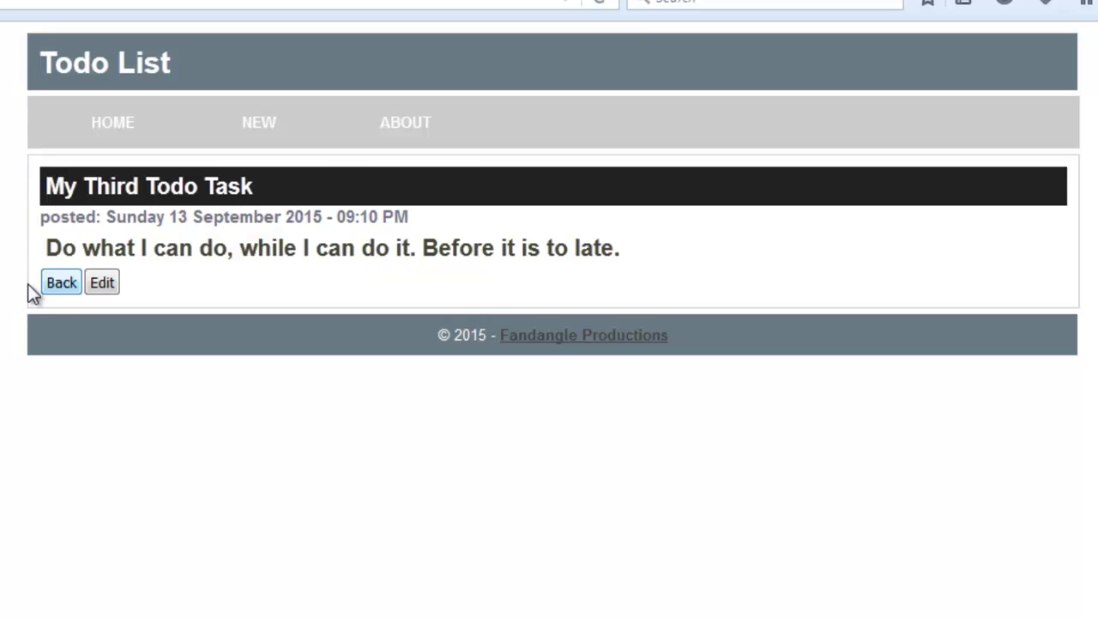
left_click(60, 284)
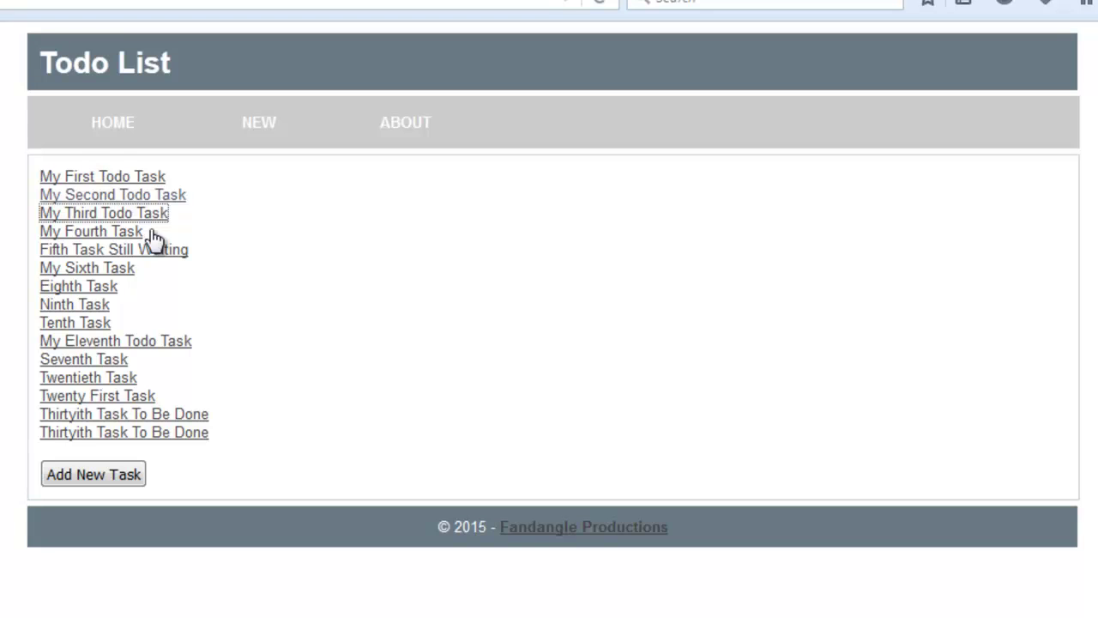
left_click(92, 473)
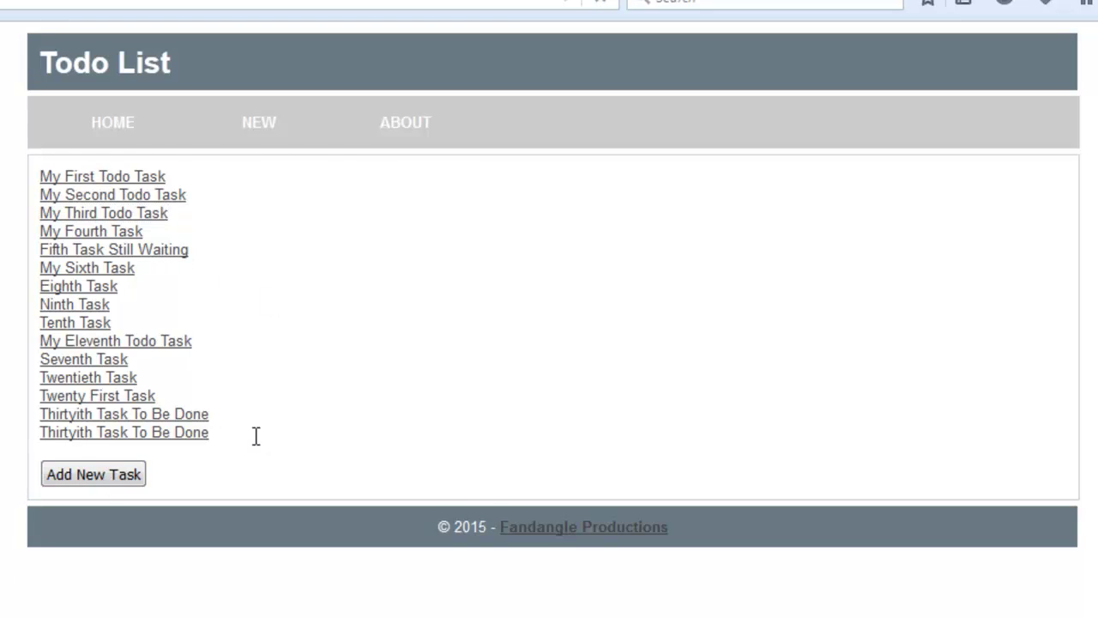
Enter the new task title '2015 November Complete Tasks Before Christmas'
left_click(102, 236)
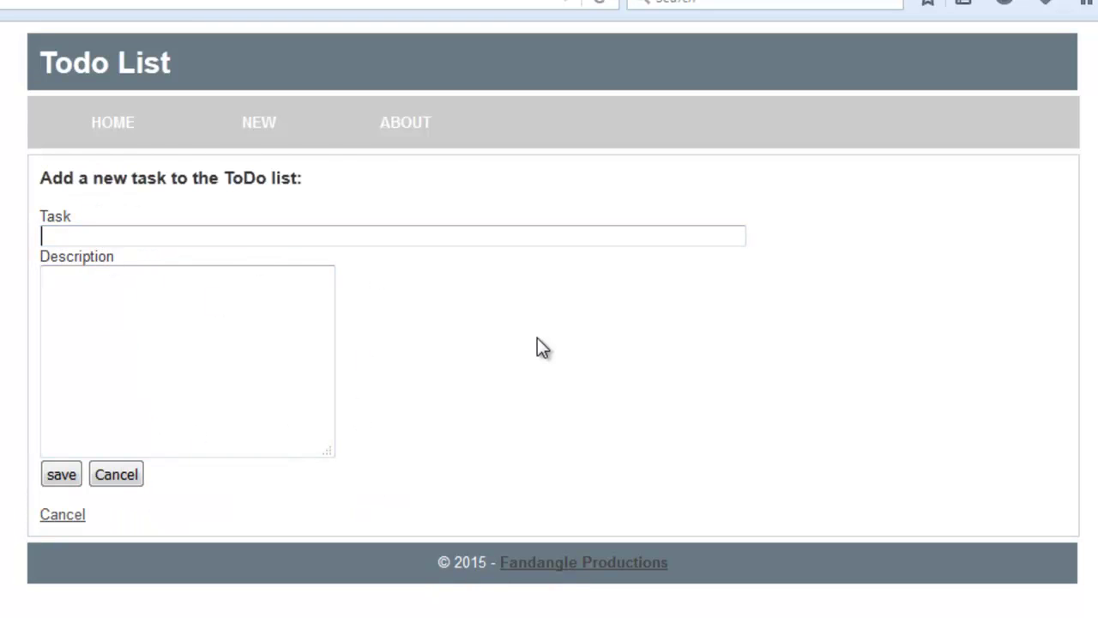
type("2015")
type(" No")
type("vembe")
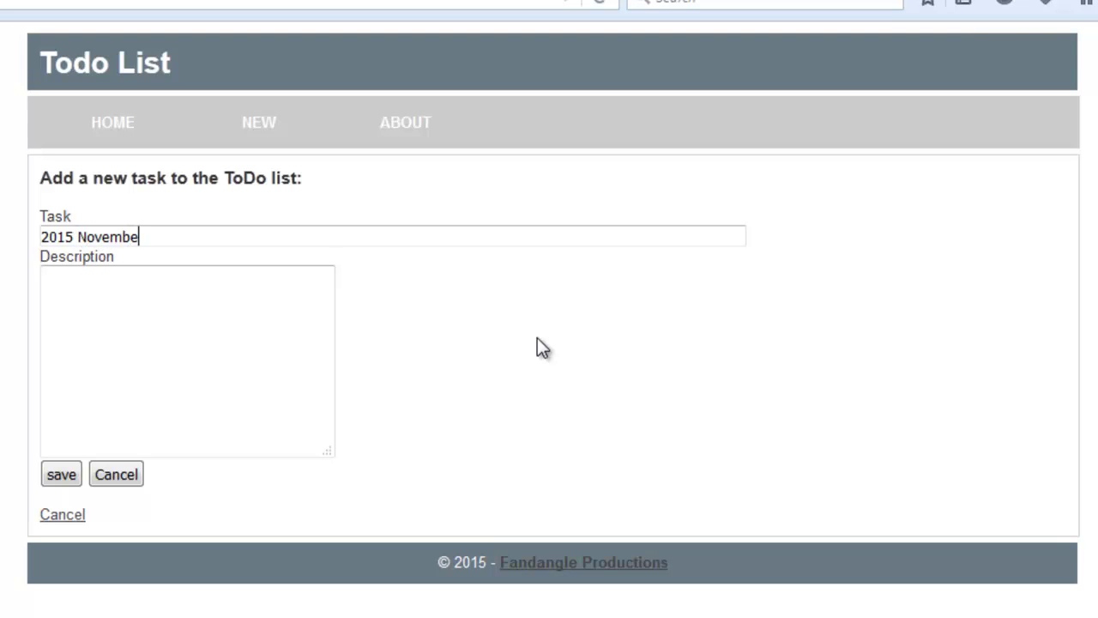
type("r")
type("All ")
type("t")
type("ask")
key("BackSpace")
key("BackSpace")
key("BackSpace")
key("BackSpace")
key("BackSpace")
key("BackSpace")
key("BackSpace")
key("BackSpace")
type("C")
type("o")
key("BackSpace")
key("BackSpace")
type("C")
type("omplete ")
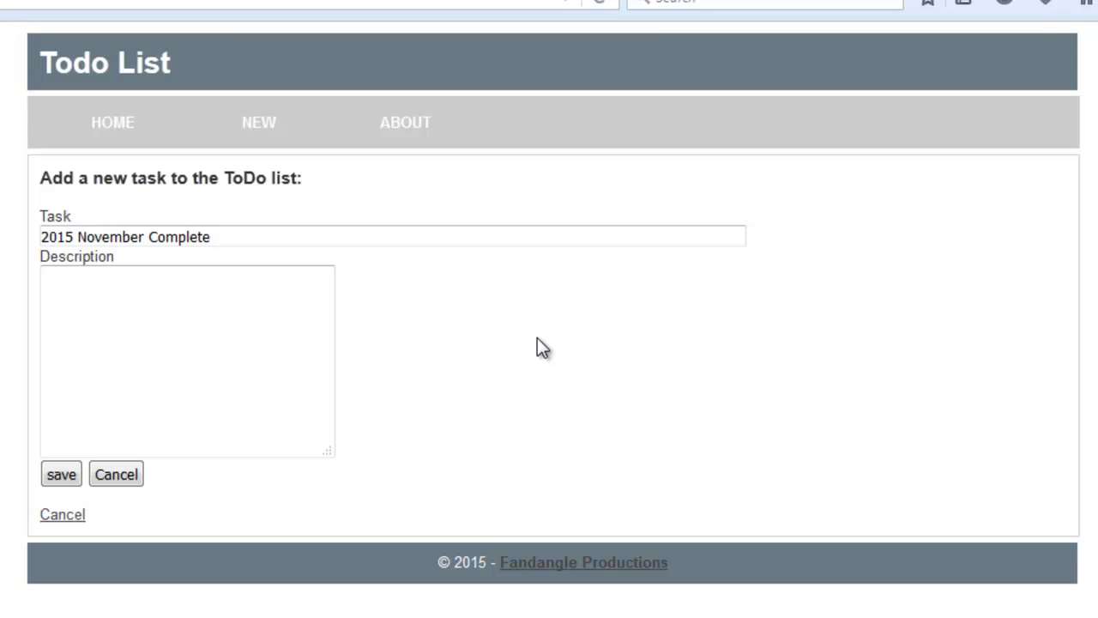
type("Tasks ")
type("Befor")
key("BackSpace")
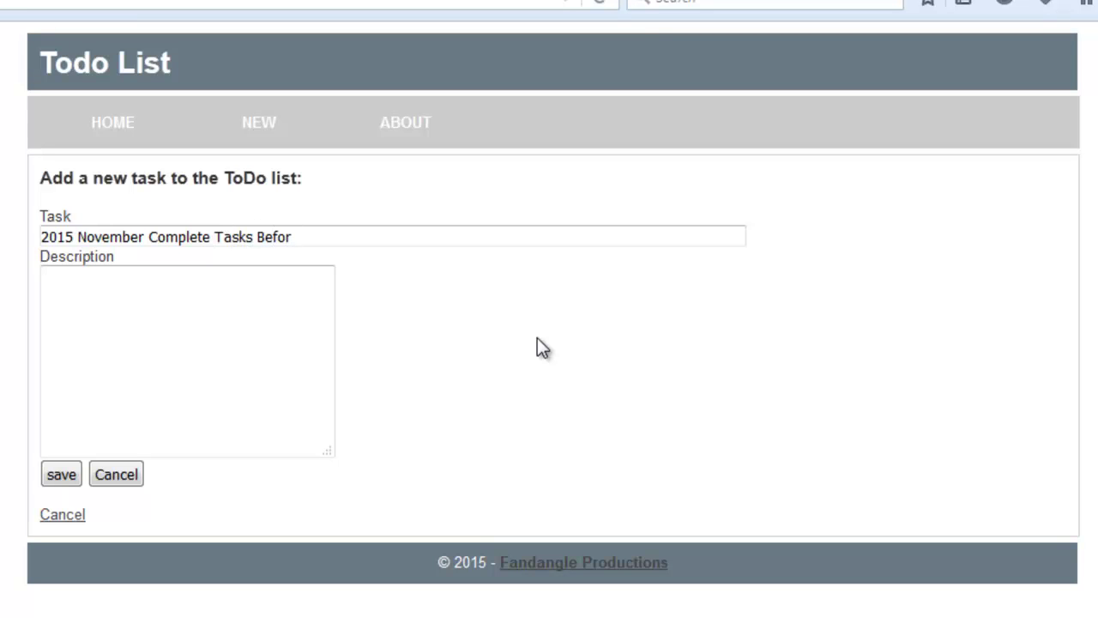
type("e C")
type("bh")
key("BackSpace")
key("BackSpace")
type("h")
type("ristmas")
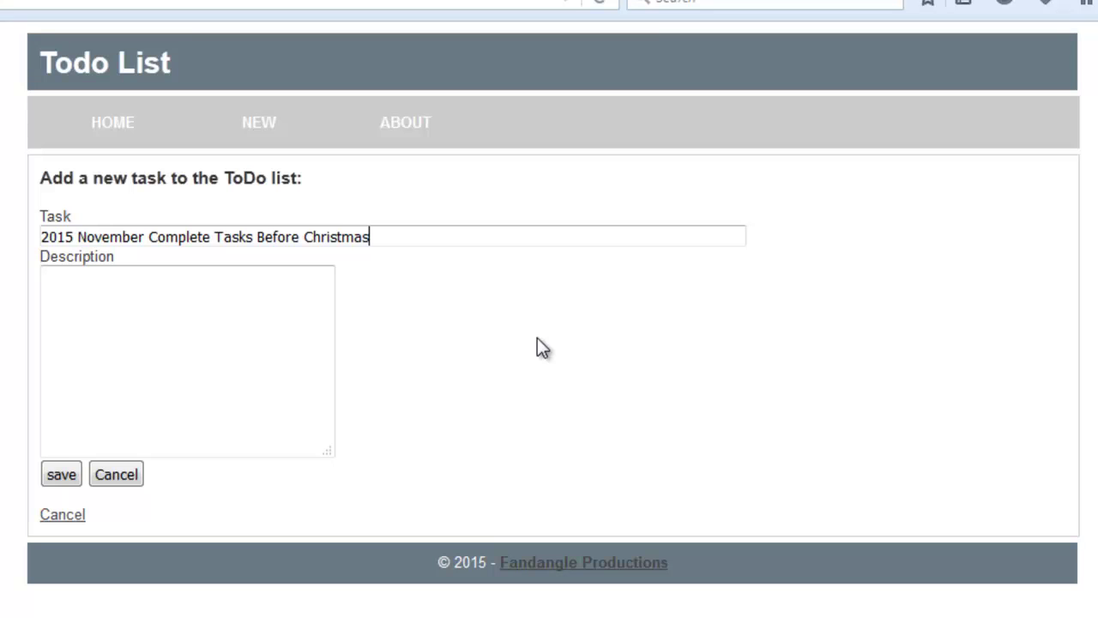
Give it the description 'You must complete all the required tasks before 18th December 2015.' and save
left_click(76, 291)
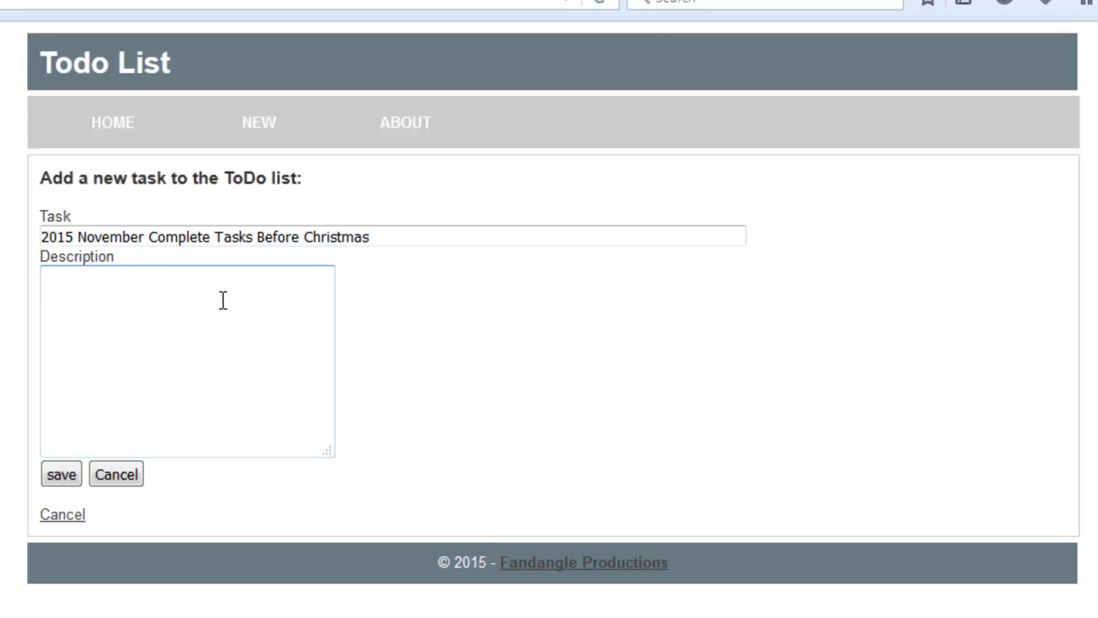
type("You m")
type("ust complete ")
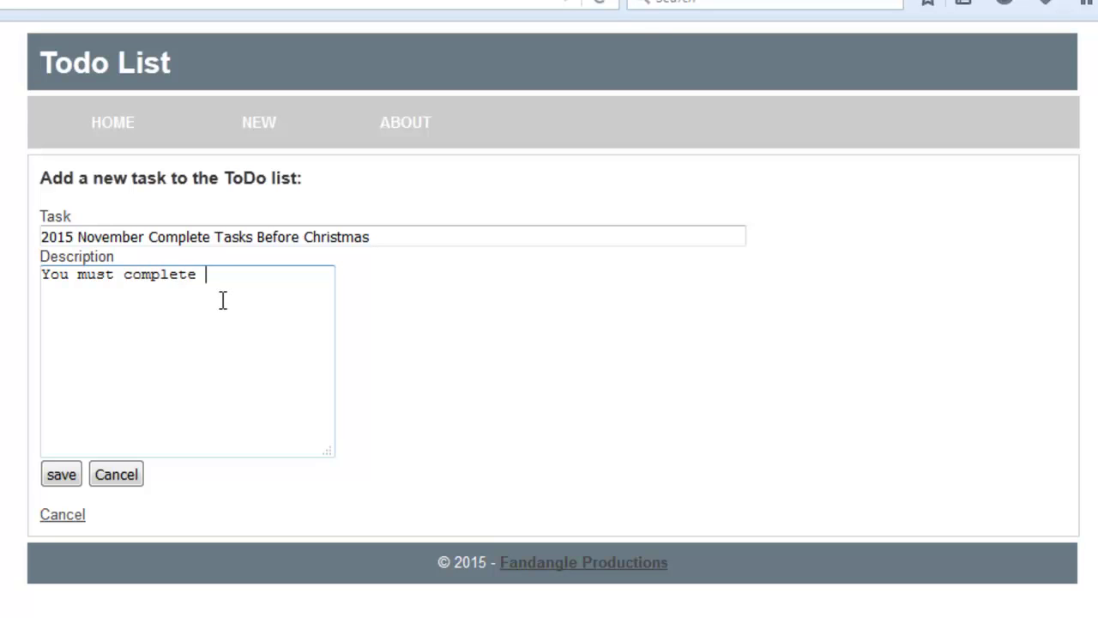
type("all the ")
type("required ")
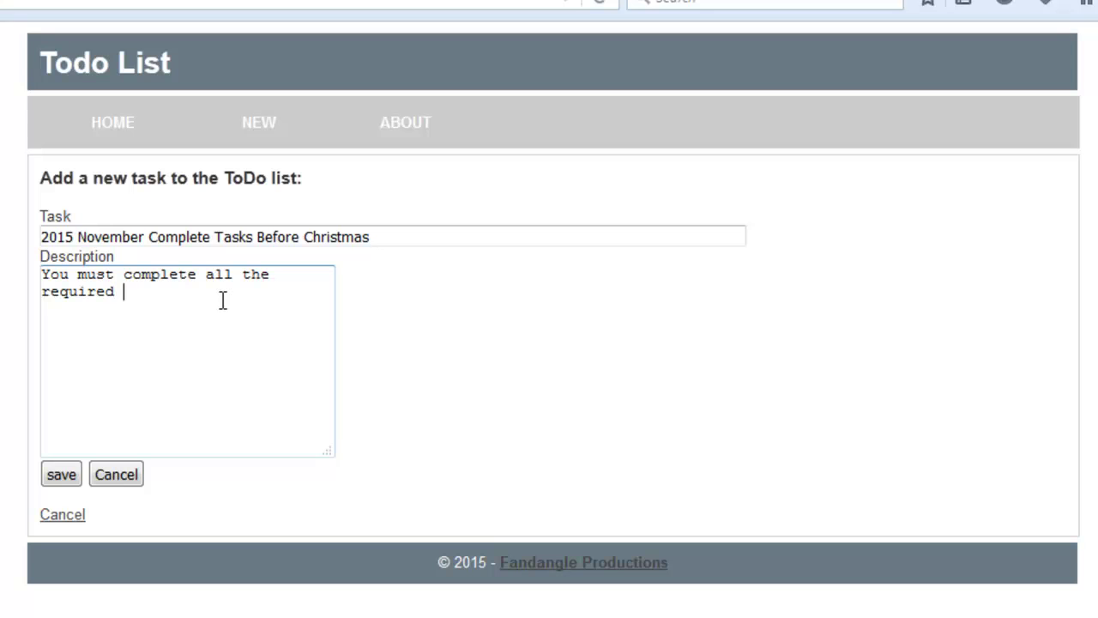
type("task")
type("e")
key("BackSpace")
type("s b")
type("efore ")
type("18ht")
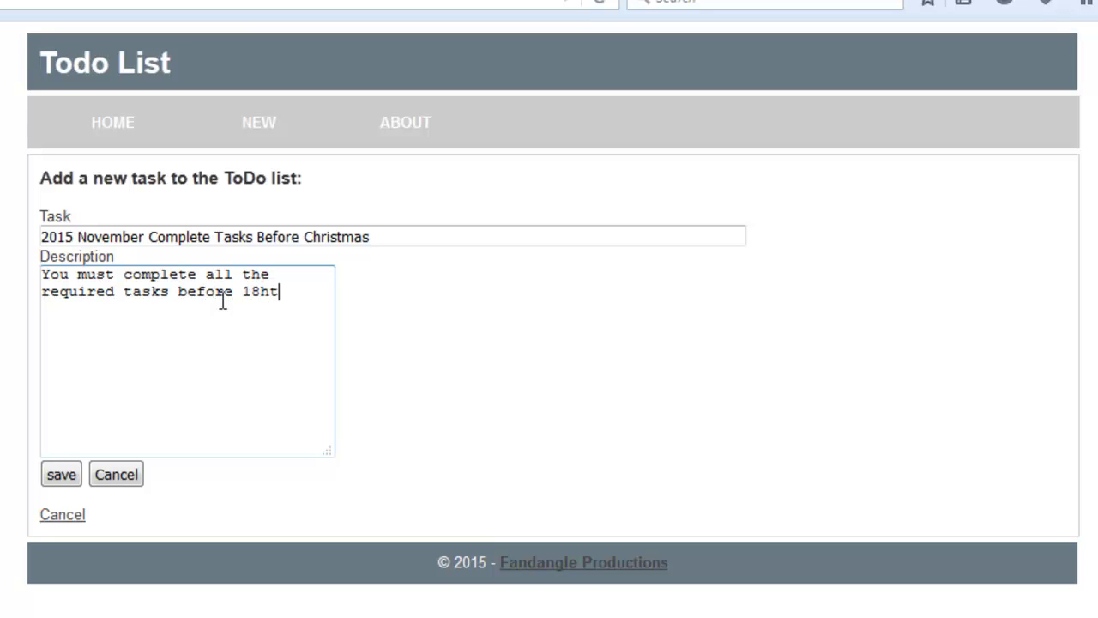
key("BackSpace")
key("BackSpace")
type("t")
type("h Dece")
type("mb er")
key("BackSpace")
key("BackSpace")
key("BackSpace")
type("er")
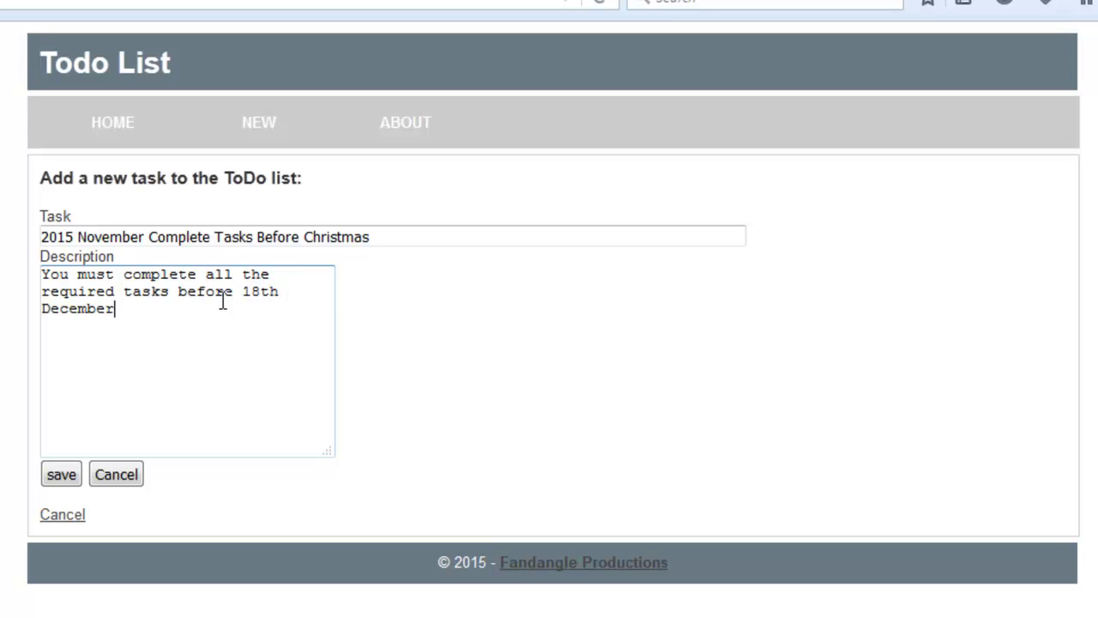
type(" 2015")
type(".")
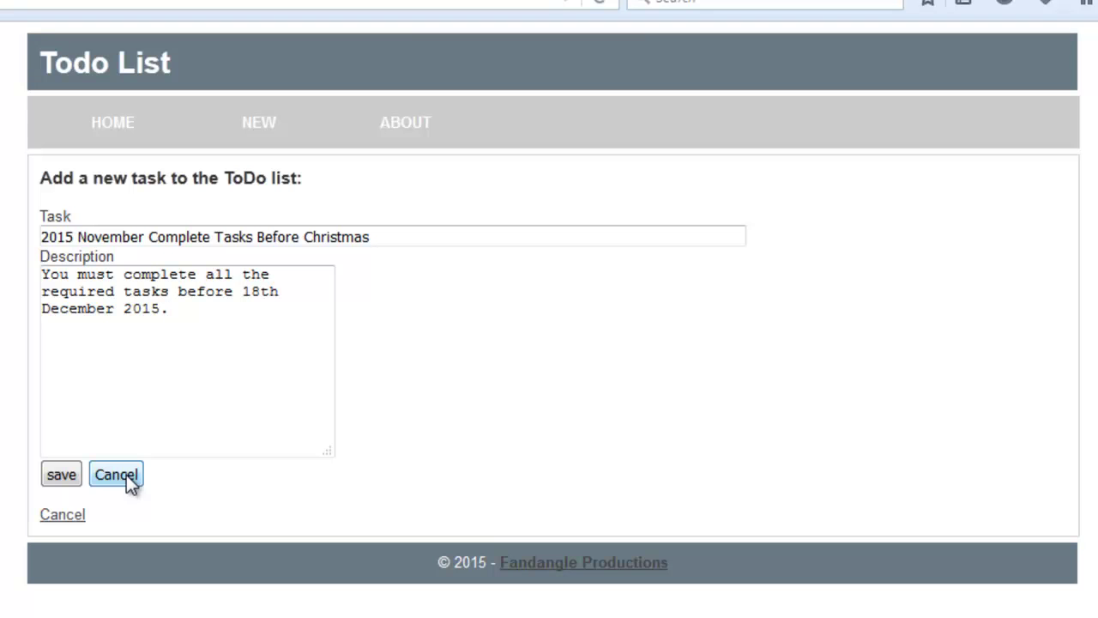
left_click(62, 476)
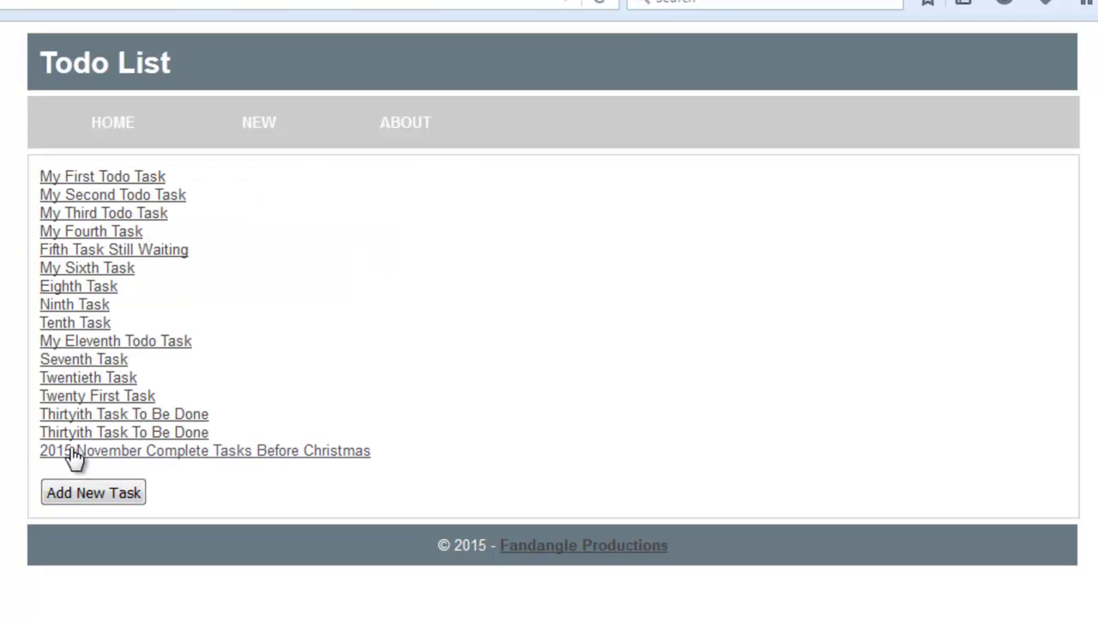
Add a new paragraph 'Or you will not be paid Christmas holidays.' to the Christmas task and save
left_click(181, 452)
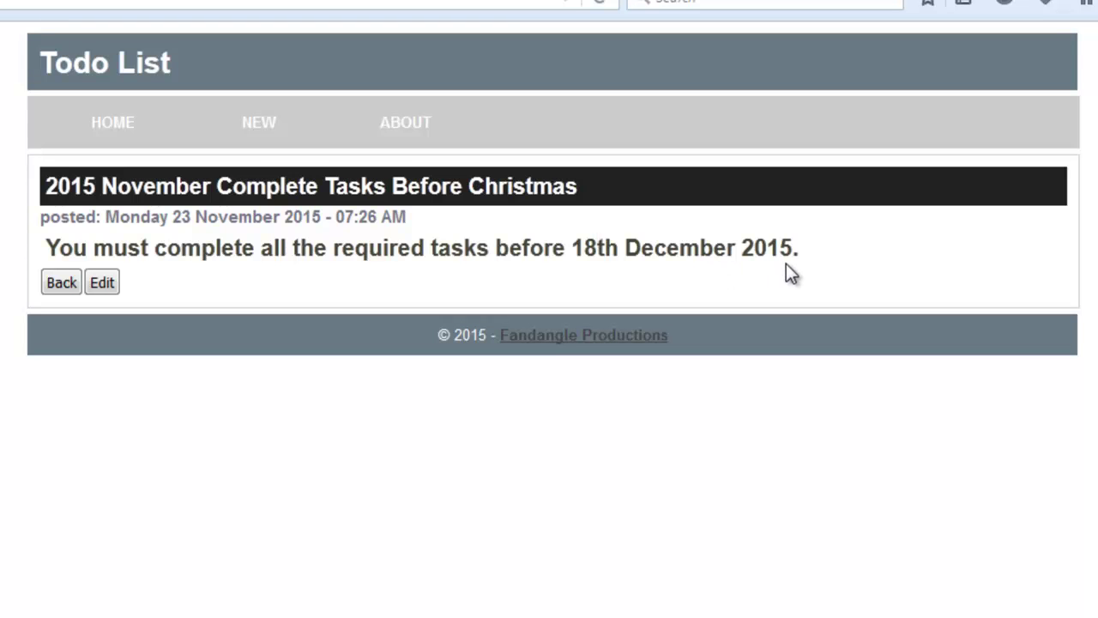
left_click(104, 283)
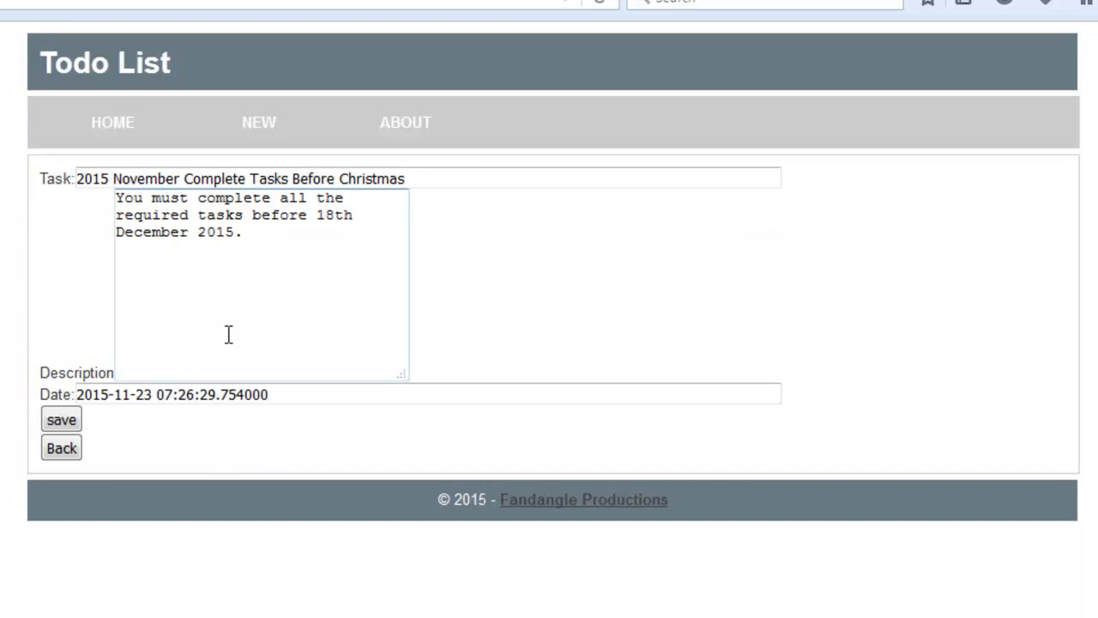
left_click(270, 233)
key("Return")
key("Return")
type("Or")
type(" you will not")
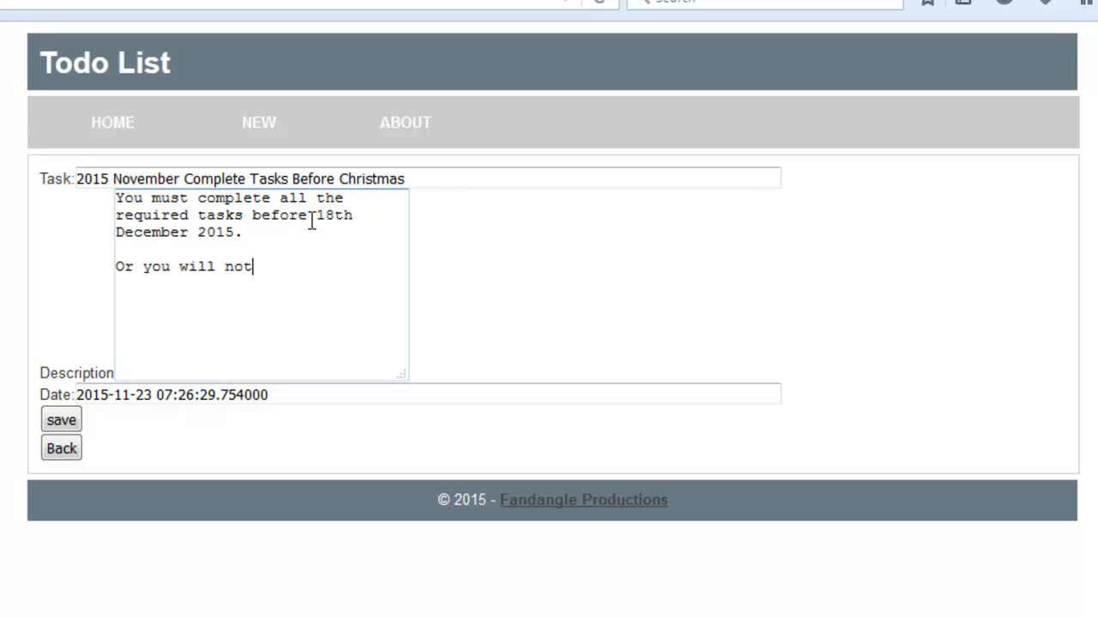
type(" be paid ")
type("Chrisma")
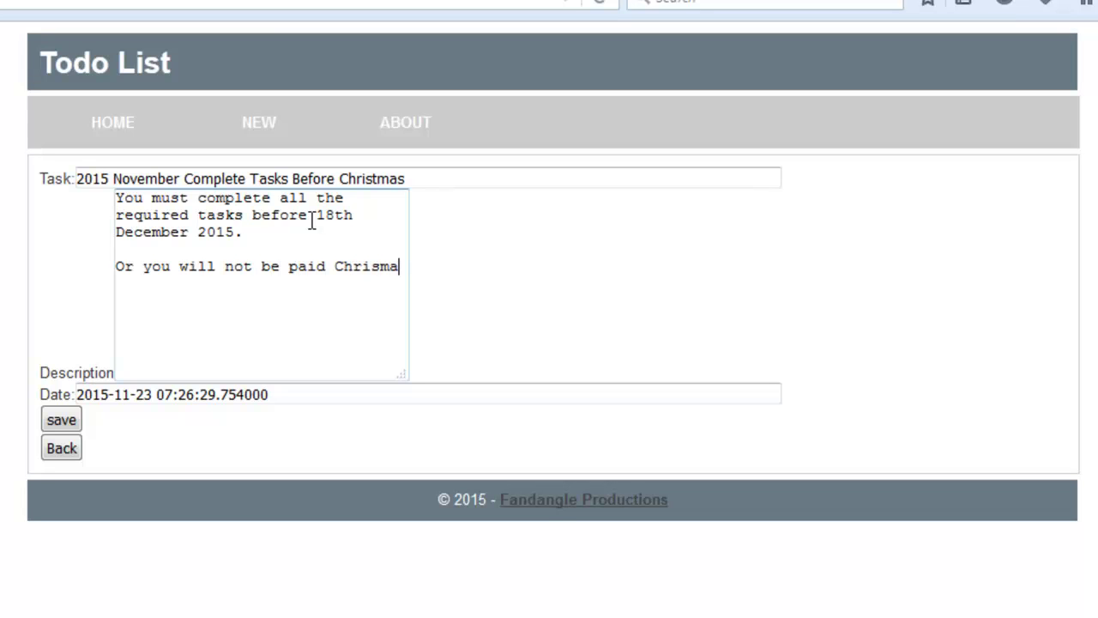
type("t")
key("BackSpace")
key("BackSpace")
key("BackSpace")
type("tmas ")
type("hol")
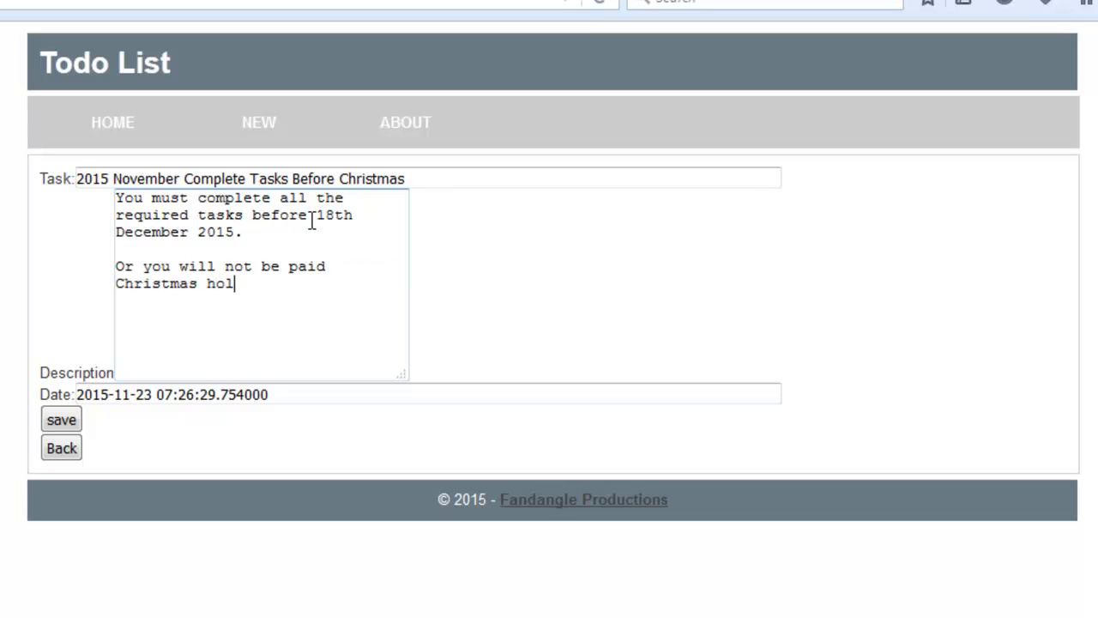
type("o")
key("BackSpace")
type("ida")
type("ys.")
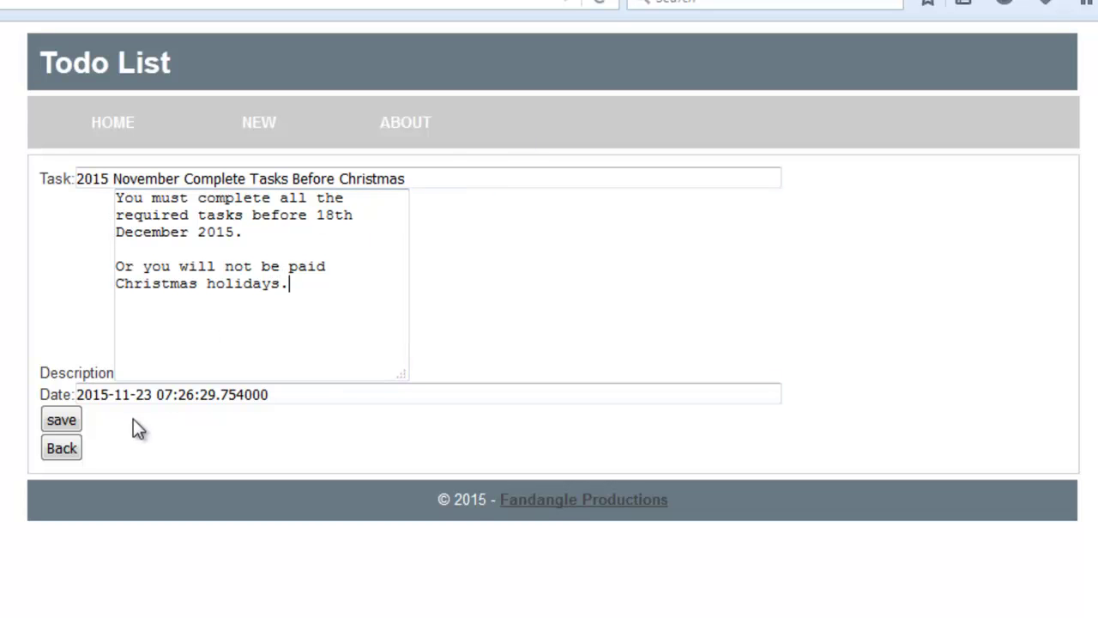
left_click(61, 419)
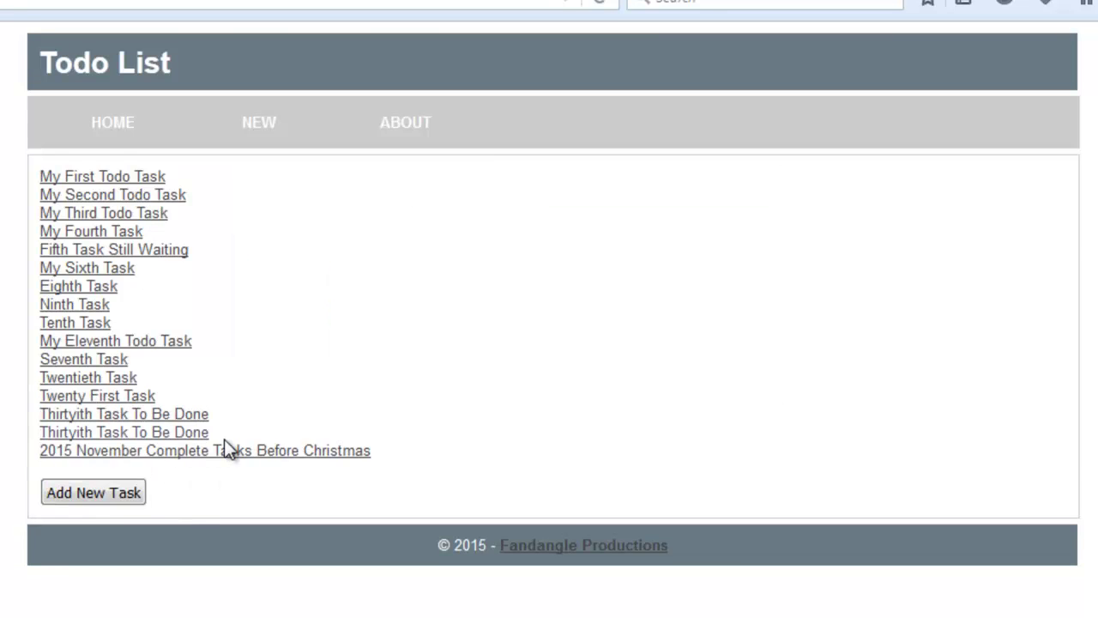
left_click(216, 451)
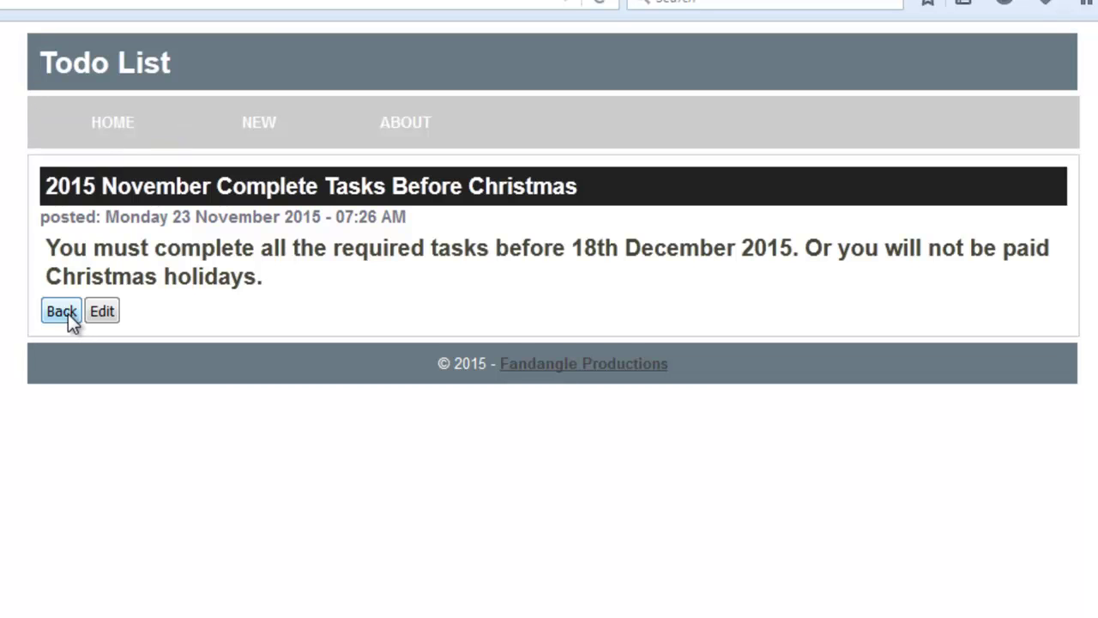
left_click(96, 127)
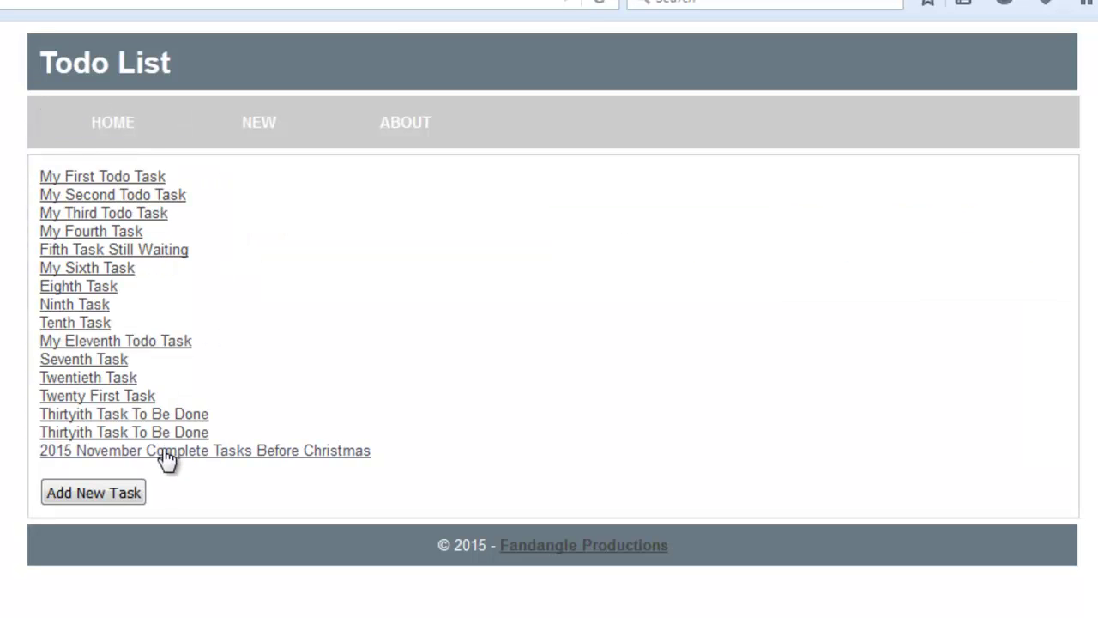